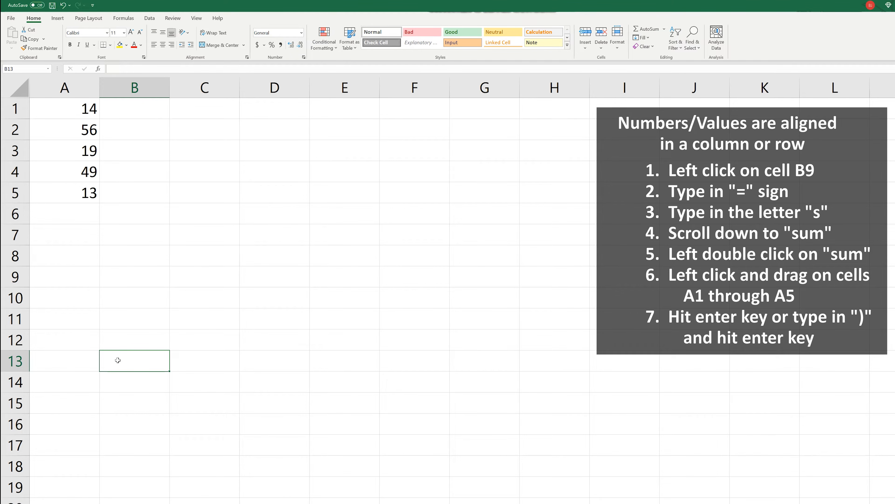
Enter a SUM formula in cell B9 that adds the column range A1:A5
{"action": "left_click", "coordinate": [127, 277]}
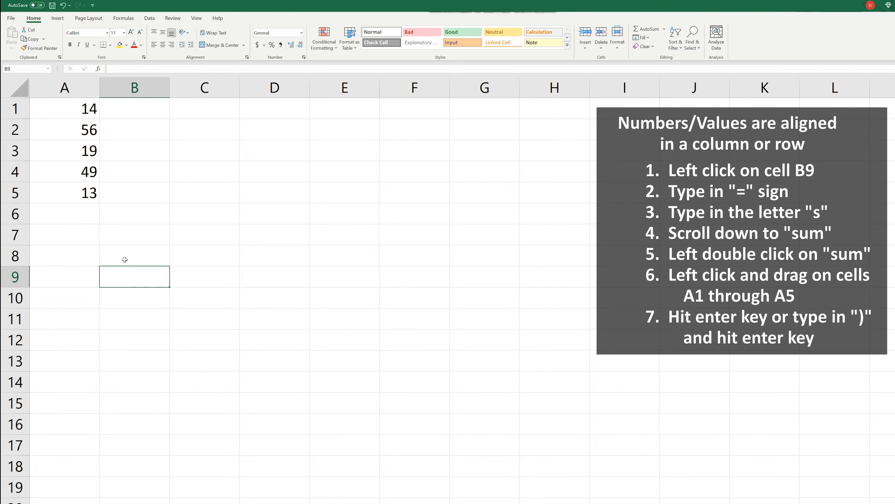
{"action": "type", "text": "="}
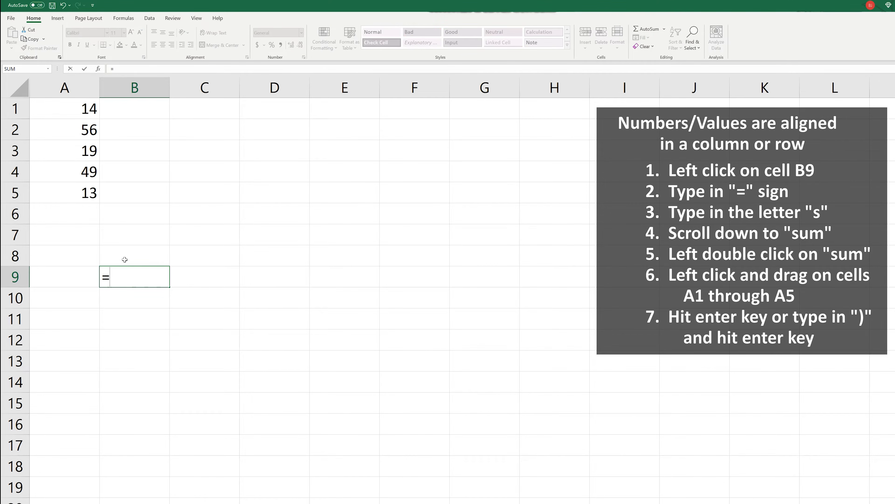
{"action": "type", "text": "s"}
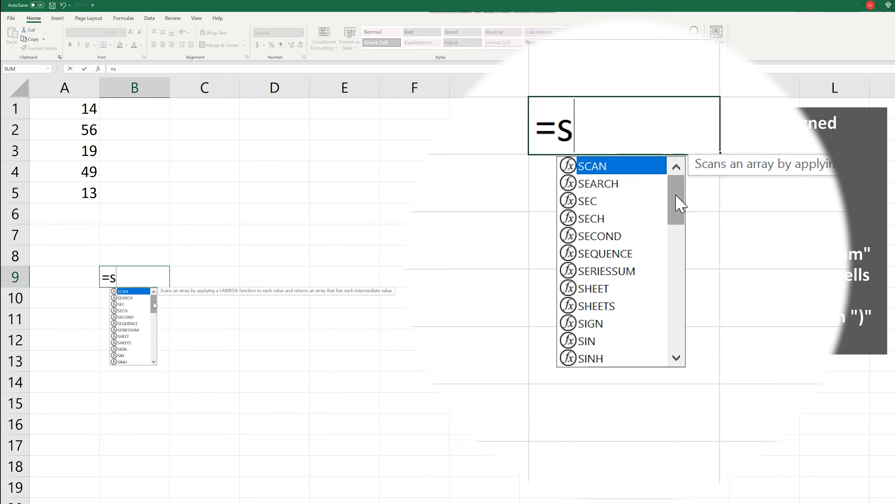
{"action": "left_click_drag", "start_coordinate": [154, 304], "coordinate": [154, 338]}
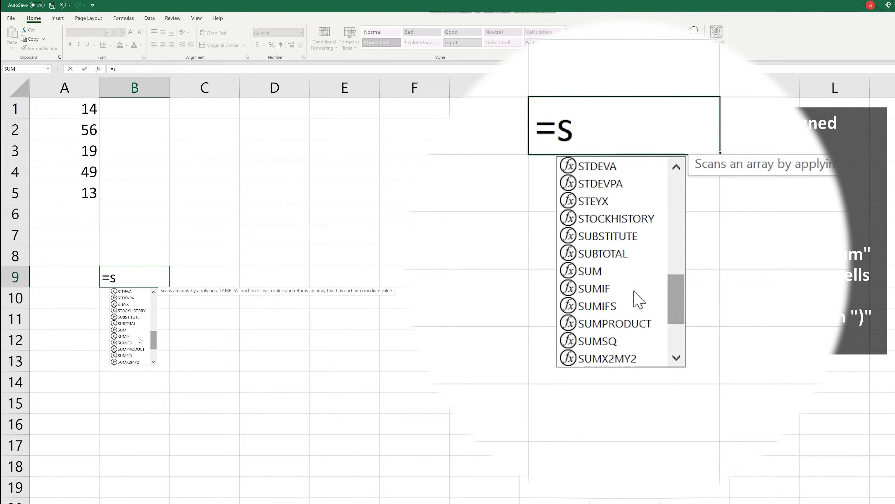
{"action": "left_click", "coordinate": [123, 331]}
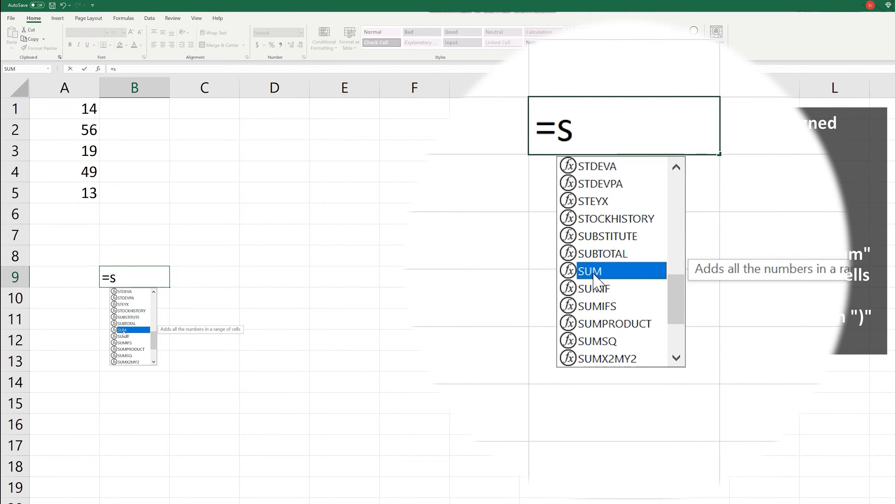
{"action": "double_click", "coordinate": [123, 330]}
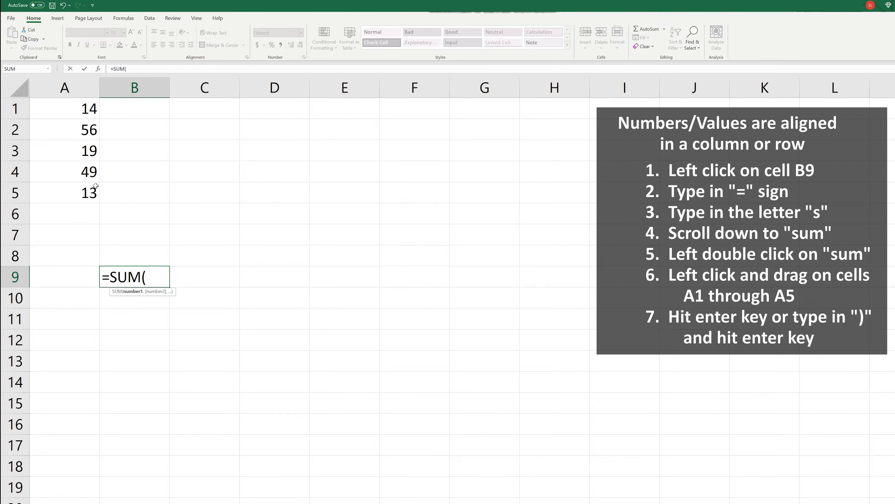
{"action": "left_click_drag", "start_coordinate": [73, 111], "coordinate": [70, 190]}
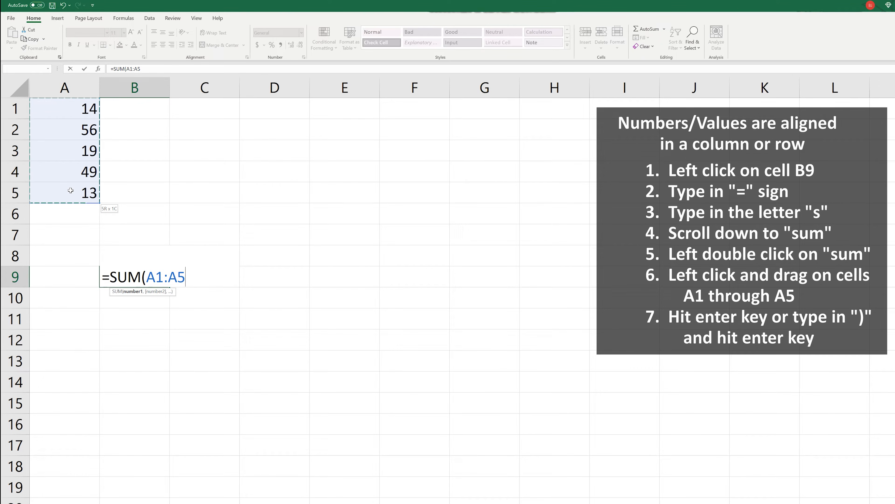
{"action": "left_click_drag", "start_coordinate": [71, 190], "coordinate": [71, 188]}
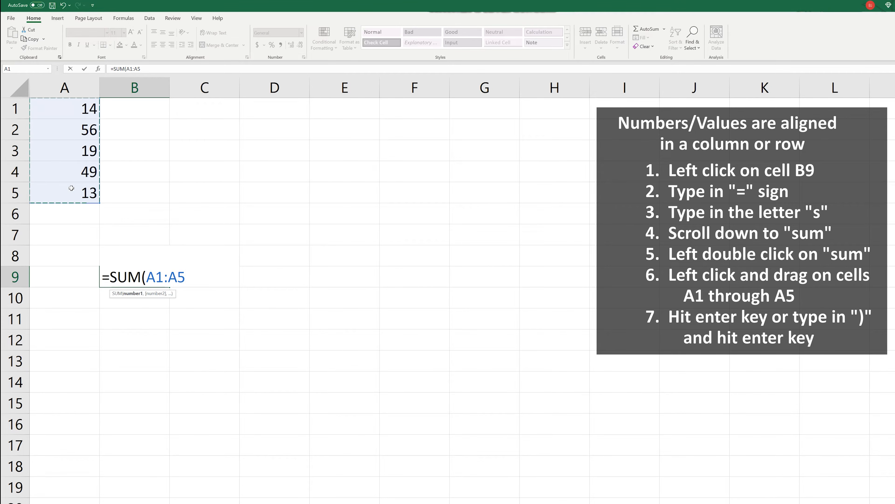
{"action": "type", "text": ")"}
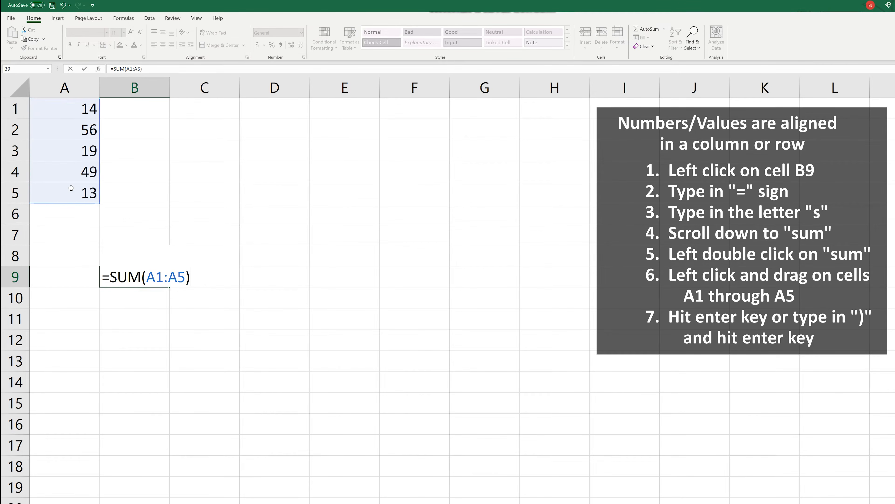
{"action": "key", "text": "Return"}
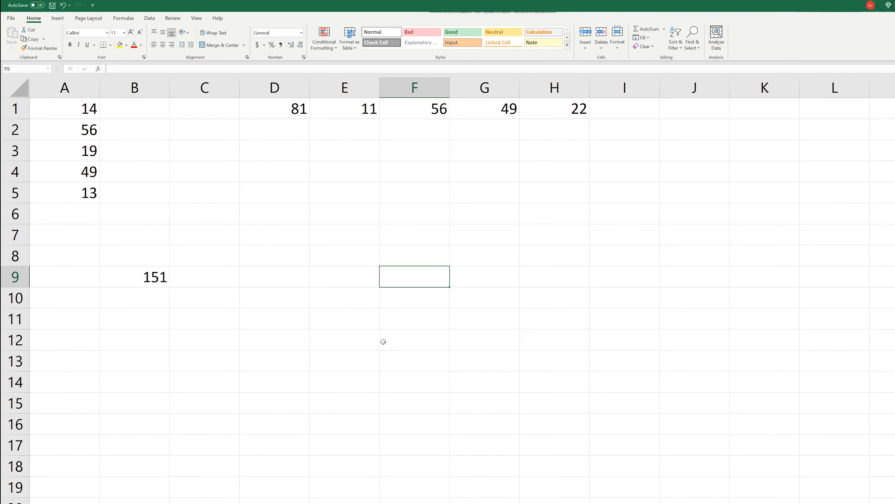
Enter a SUM formula in cell D10 that adds the row range D1:H1
{"action": "left_click", "coordinate": [294, 299]}
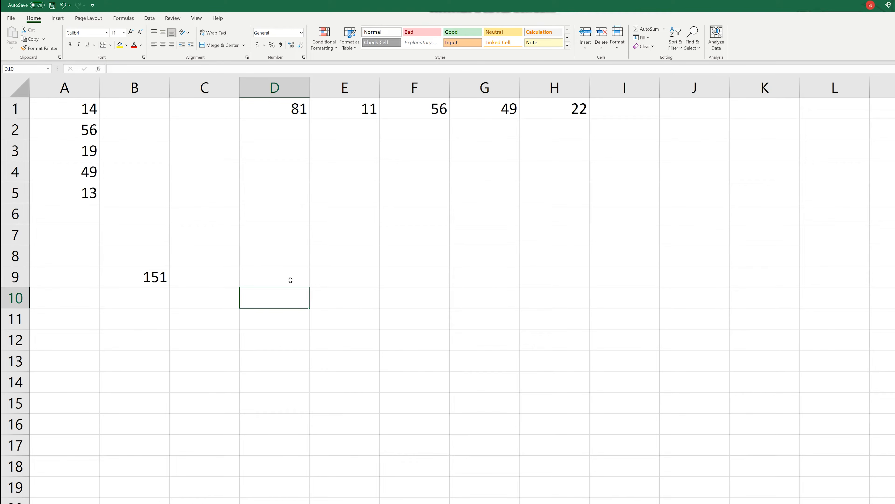
{"action": "type", "text": "=s"}
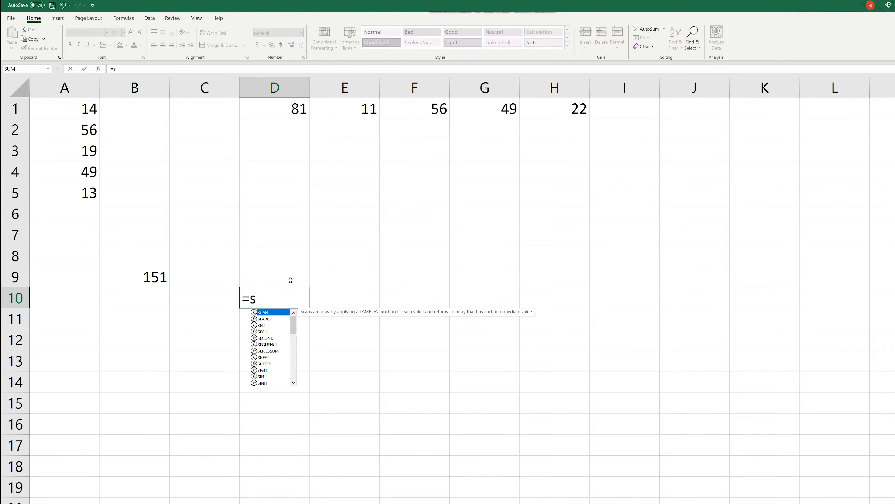
{"action": "left_click_drag", "start_coordinate": [293, 322], "coordinate": [295, 359]}
{"action": "double_click", "coordinate": [264, 351]}
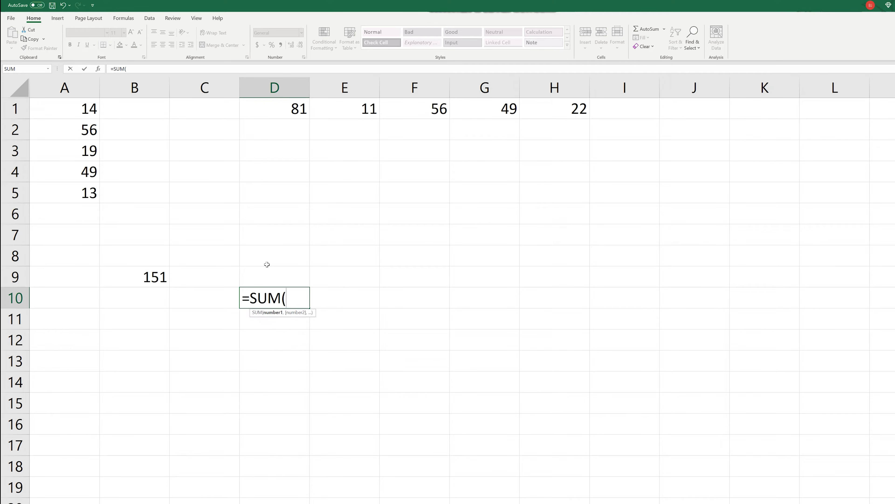
{"action": "left_click", "coordinate": [275, 109]}
{"action": "left_click_drag", "start_coordinate": [276, 109], "coordinate": [545, 109]}
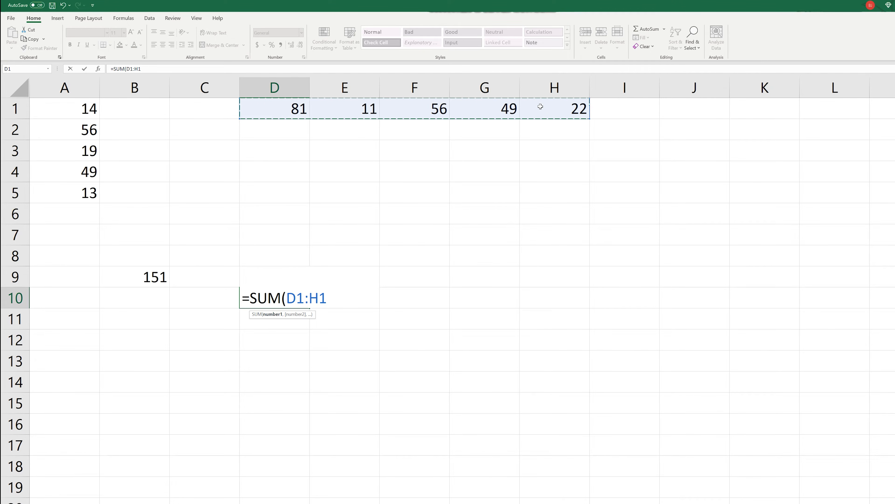
{"action": "key", "text": "Return"}
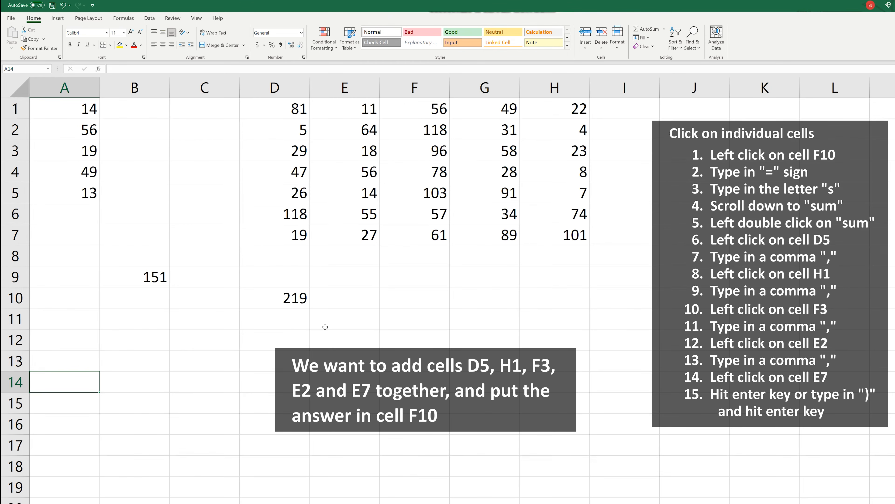
Enter a SUM formula in cell F10 that adds the individual cells D5, H1, F3, E2 and E7
{"action": "left_click", "coordinate": [392, 301]}
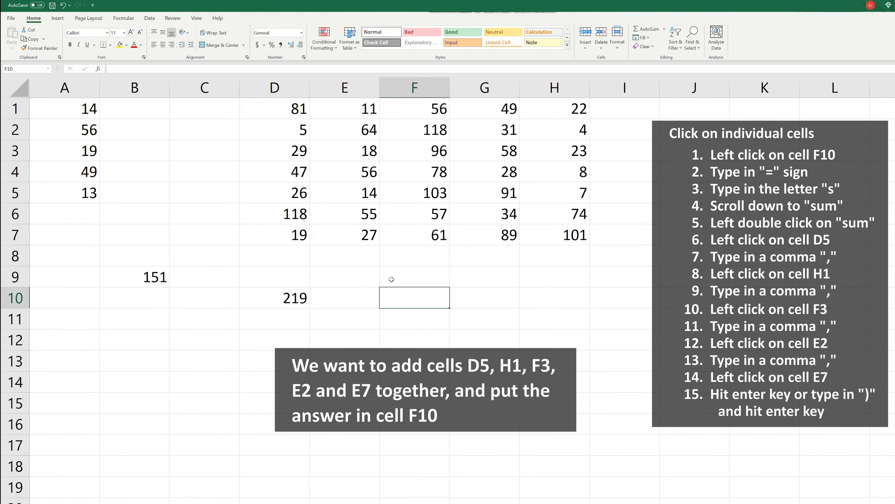
{"action": "type", "text": "=s"}
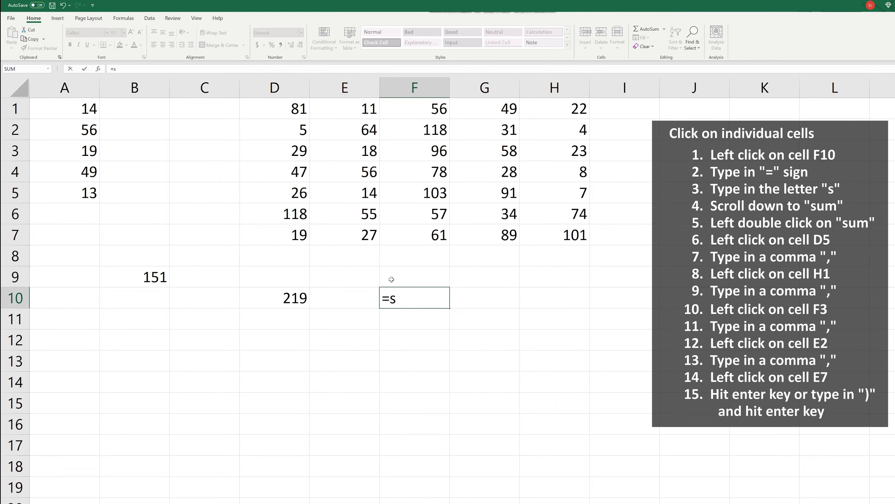
{"action": "left_click_drag", "start_coordinate": [434, 323], "coordinate": [434, 360]}
{"action": "double_click", "coordinate": [403, 357]}
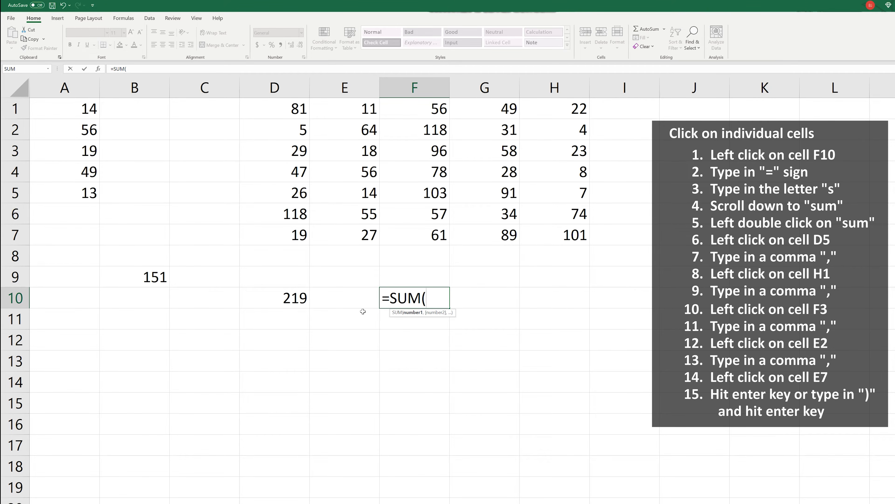
{"action": "left_click", "coordinate": [279, 194]}
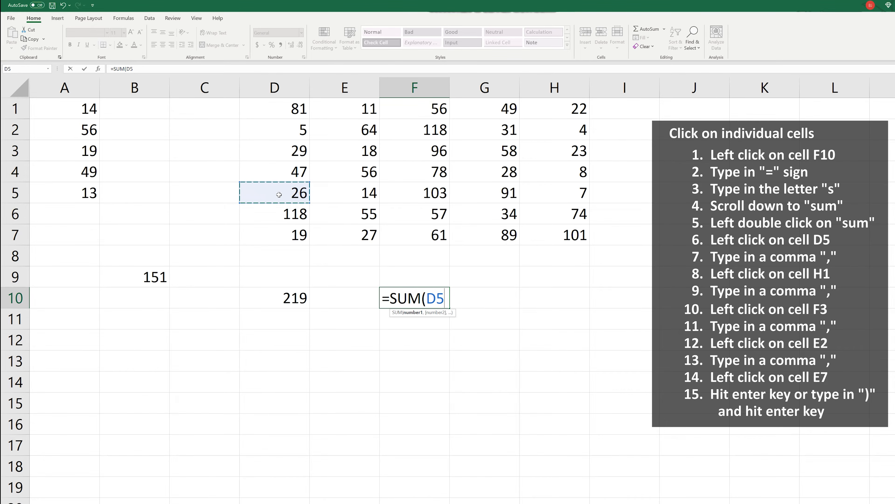
{"action": "type", "text": ","}
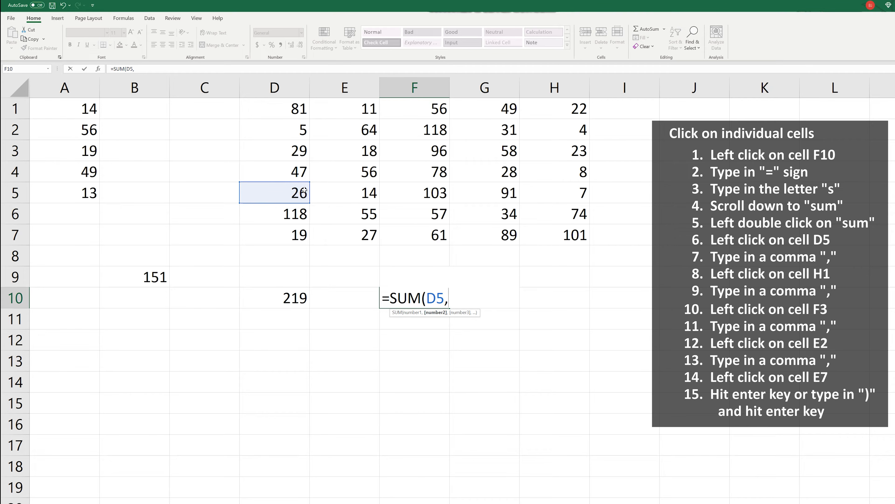
{"action": "left_click", "coordinate": [536, 112]}
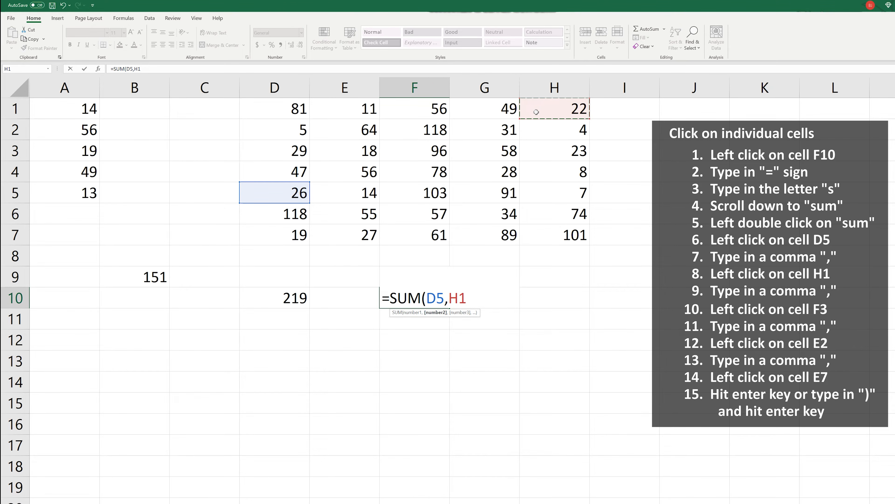
{"action": "type", "text": ","}
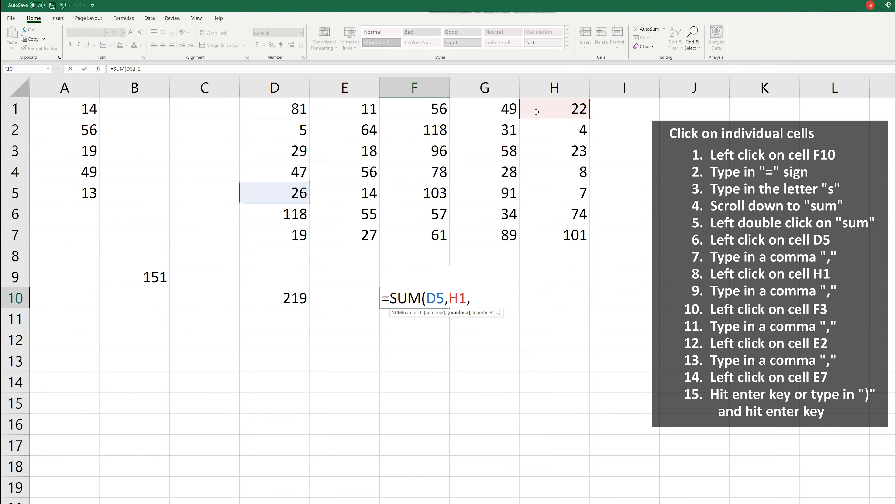
{"action": "left_click", "coordinate": [406, 147]}
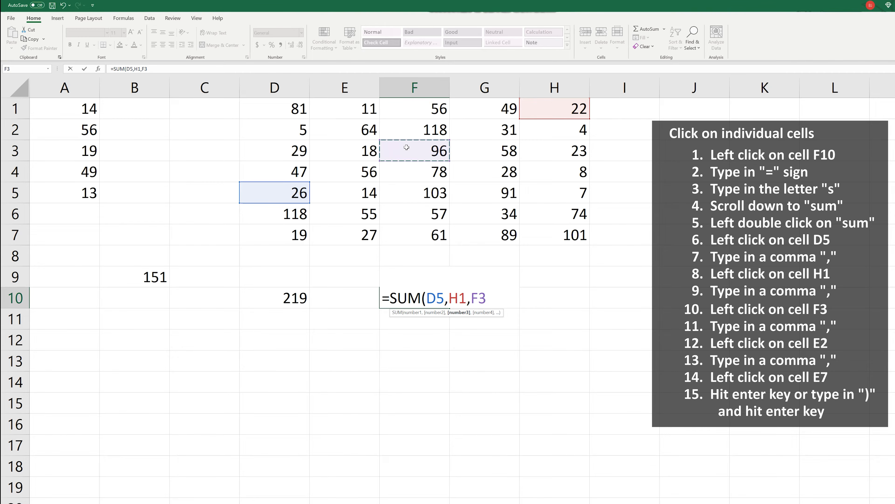
{"action": "type", "text": ","}
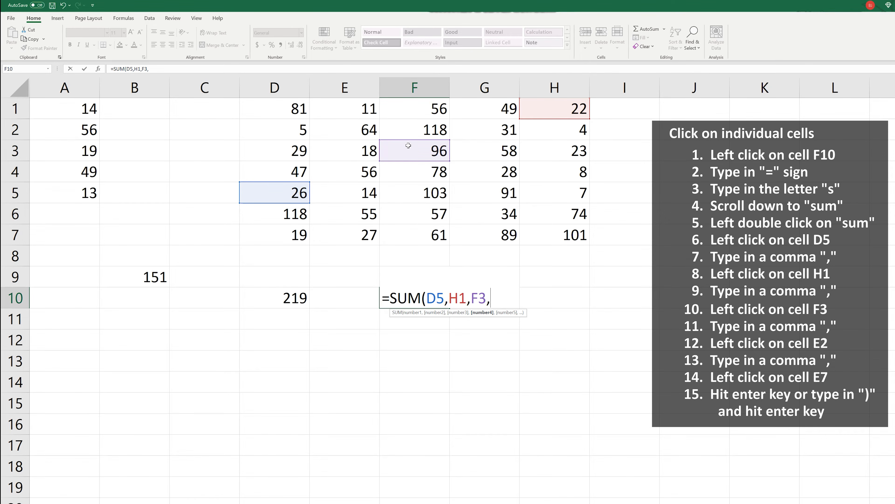
{"action": "left_click", "coordinate": [345, 129]}
{"action": "type", "text": ","}
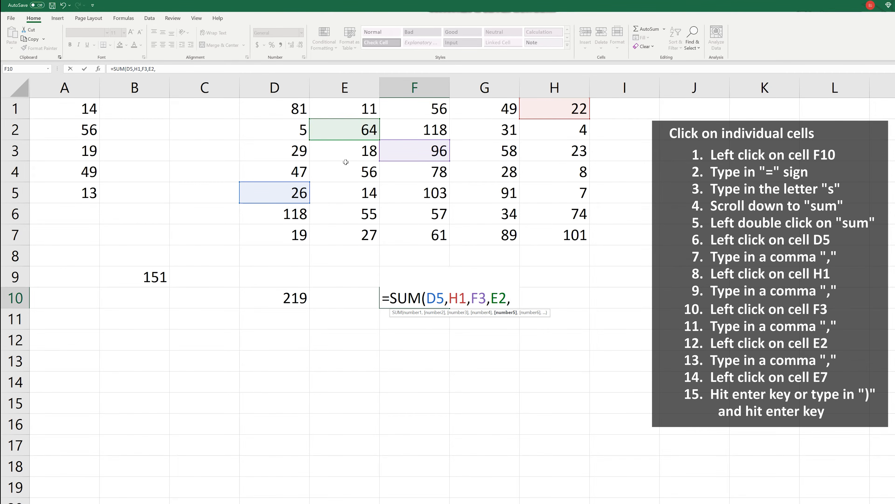
{"action": "left_click", "coordinate": [342, 235]}
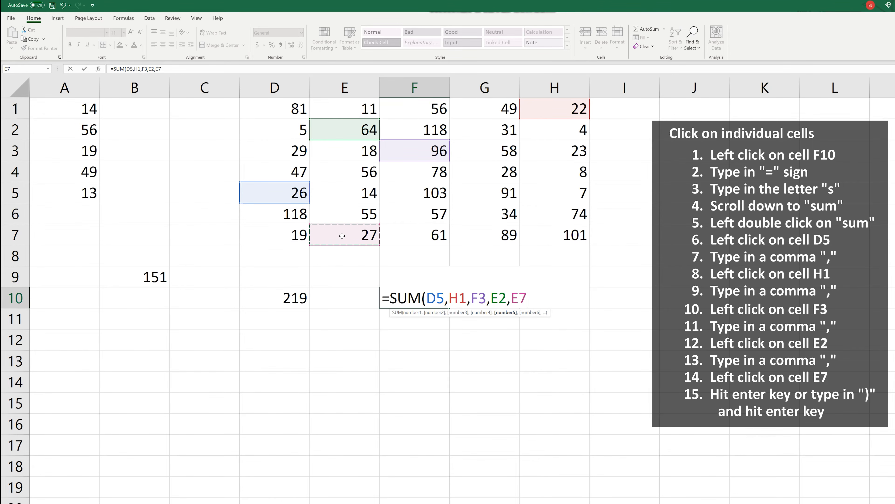
{"action": "key", "text": "Return"}
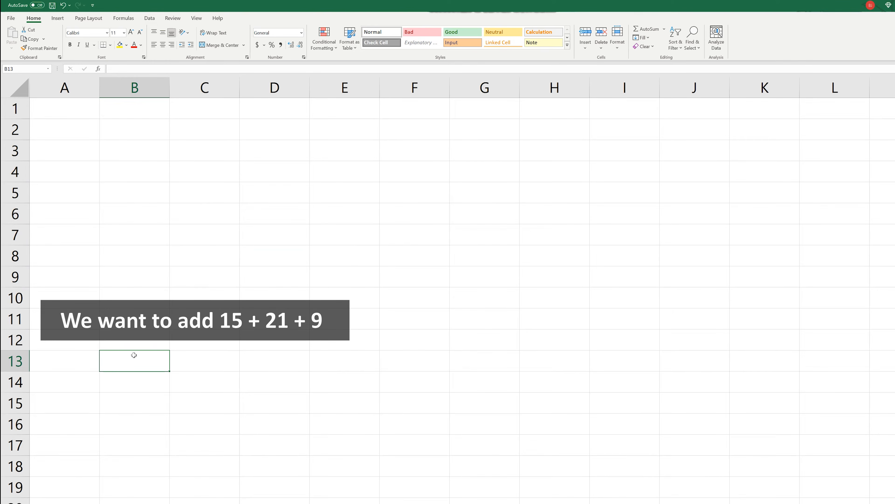
Enter a SUM formula in cell C4 that adds the literal values 15, 21 and 9
{"action": "left_click", "coordinate": [197, 172]}
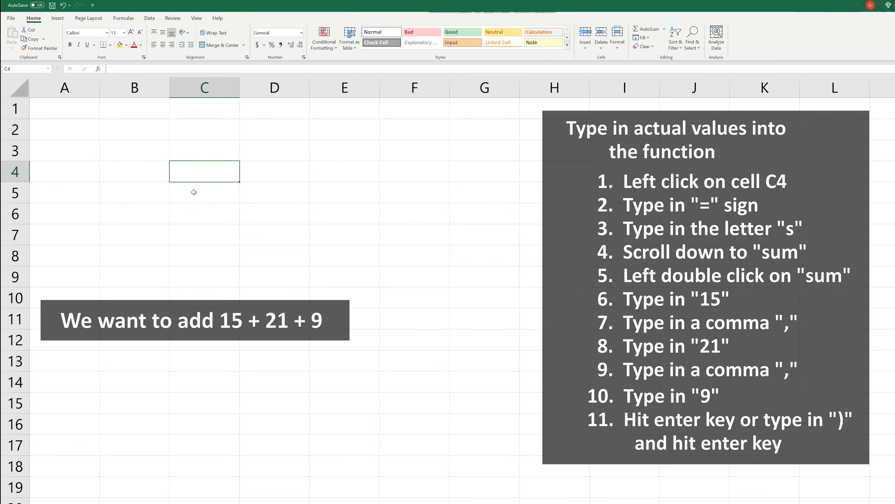
{"action": "type", "text": "="}
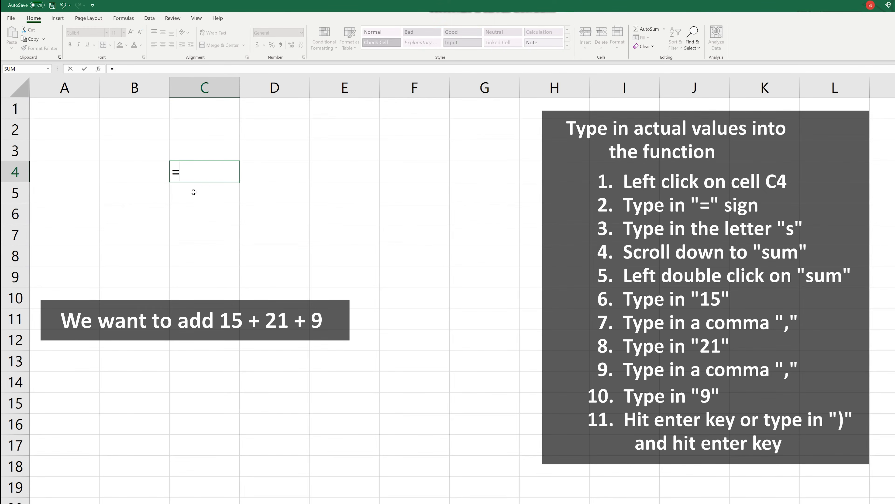
{"action": "type", "text": "s"}
{"action": "left_click_drag", "start_coordinate": [224, 199], "coordinate": [224, 234]}
{"action": "double_click", "coordinate": [191, 230]}
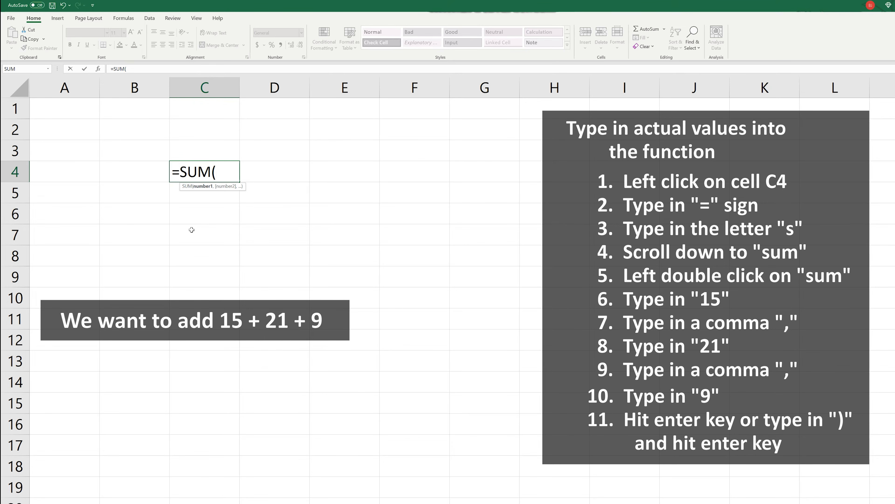
{"action": "type", "text": "15,"}
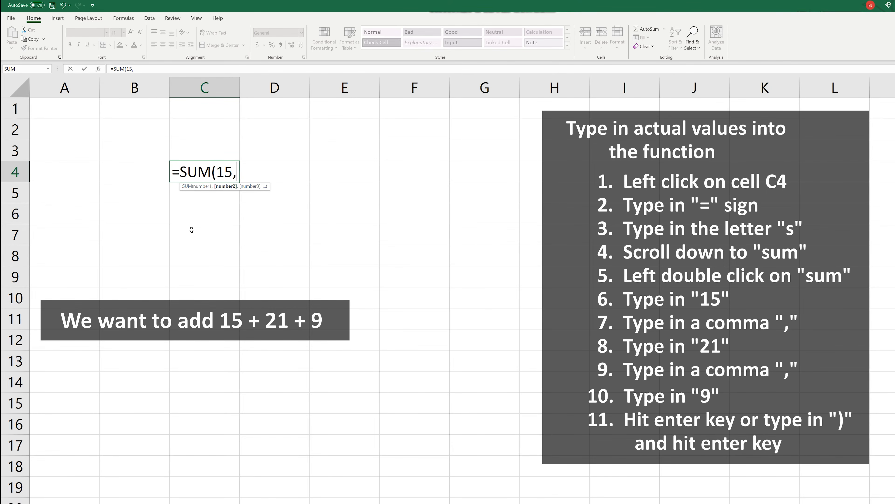
{"action": "type", "text": "21,"}
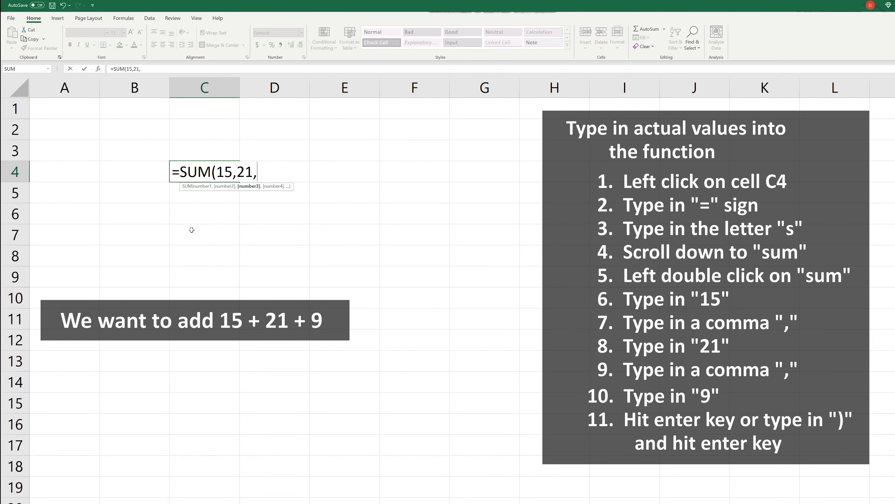
{"action": "type", "text": "9"}
{"action": "key", "text": "Return"}
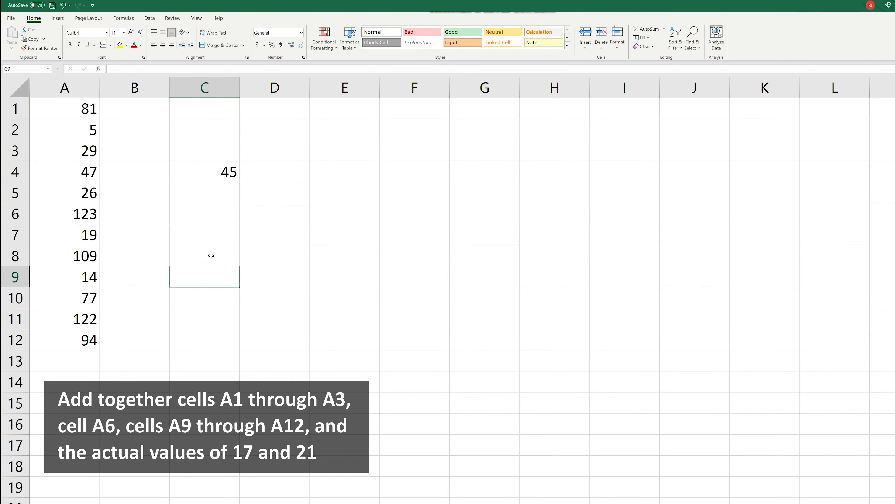
Enter a SUM formula in cell C6 that adds range A1:A3, cell A6, range A9:A12 and the literal values 17 and 21
{"action": "left_click", "coordinate": [210, 210]}
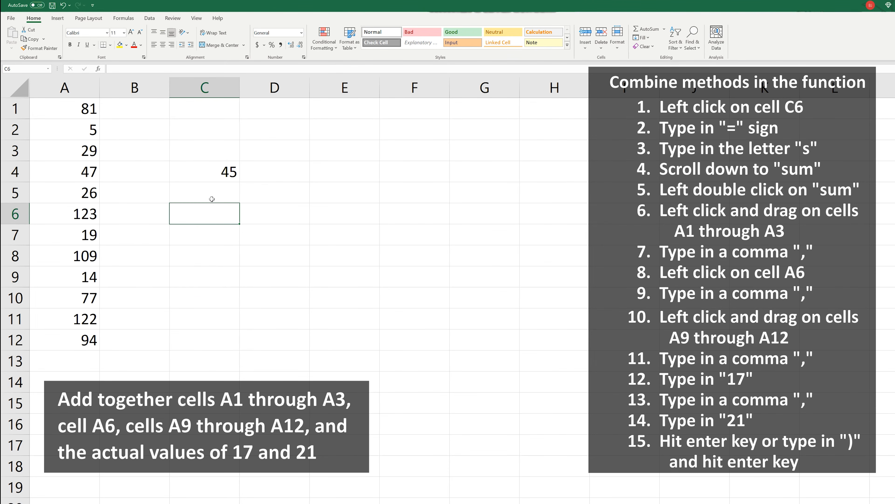
{"action": "type", "text": "=s"}
{"action": "left_click_drag", "start_coordinate": [224, 244], "coordinate": [224, 280]}
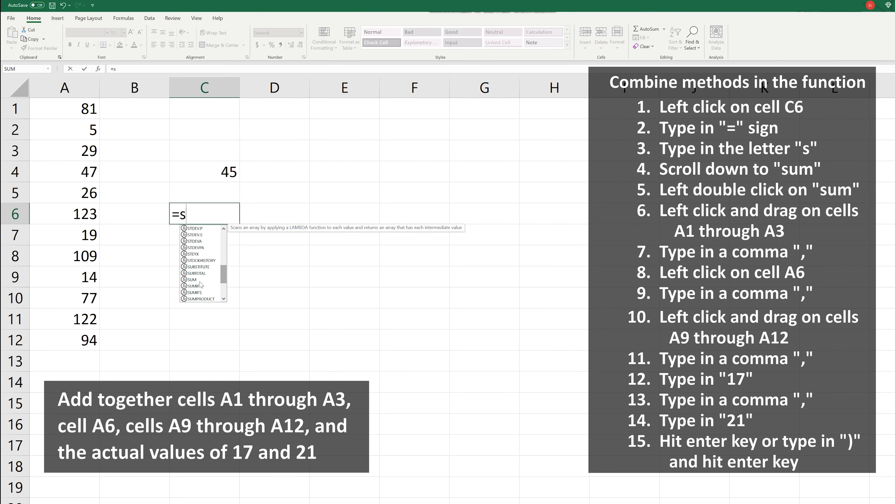
{"action": "double_click", "coordinate": [195, 279]}
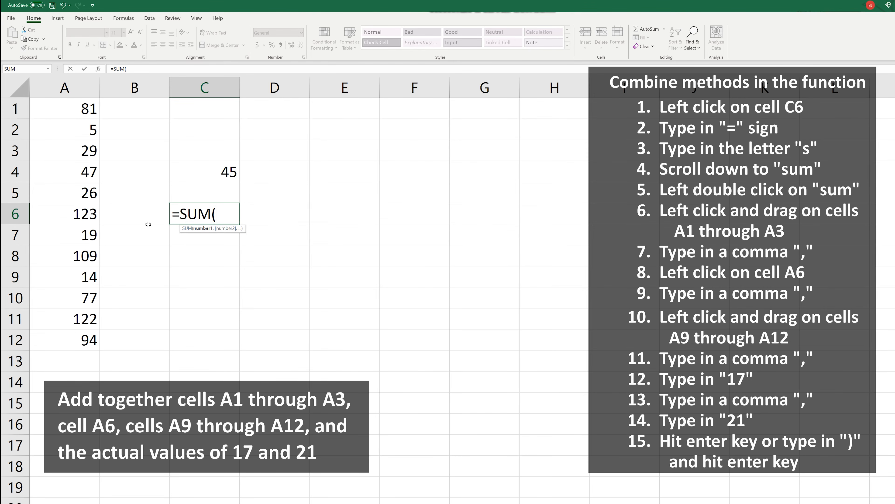
{"action": "left_click", "coordinate": [71, 110]}
{"action": "left_click_drag", "start_coordinate": [70, 110], "coordinate": [67, 150]}
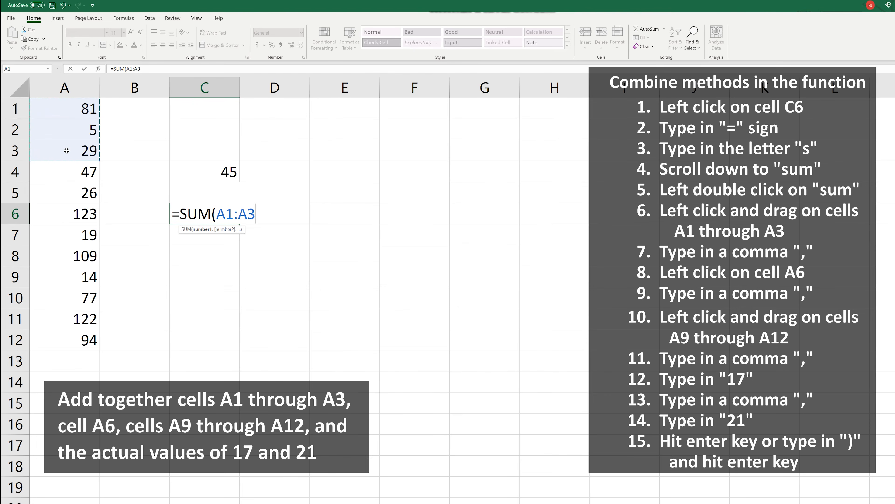
{"action": "type", "text": ","}
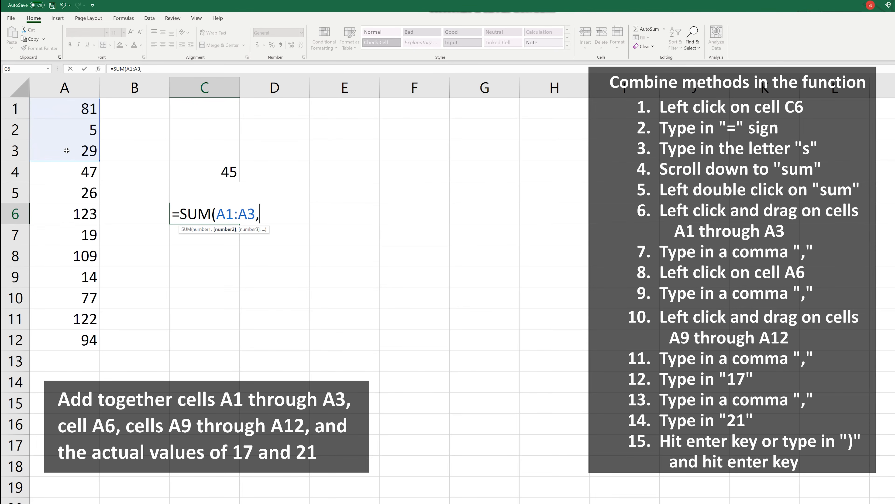
{"action": "left_click", "coordinate": [60, 213]}
{"action": "type", "text": ","}
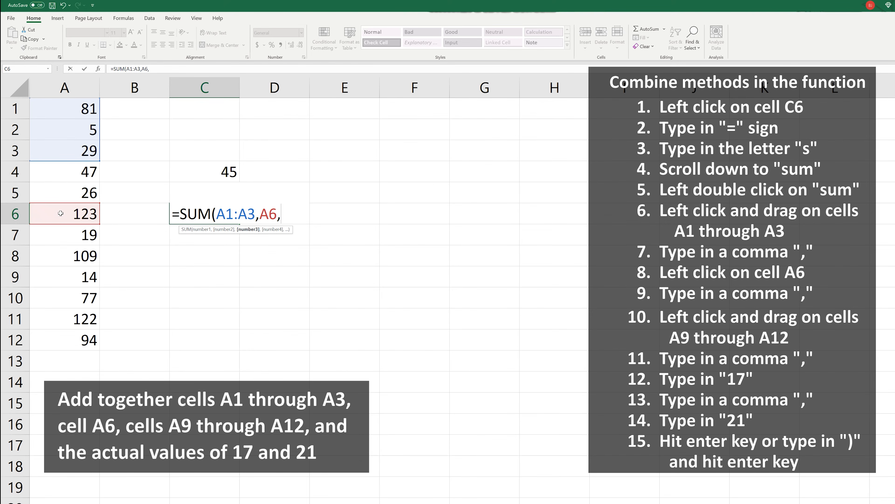
{"action": "left_click", "coordinate": [56, 276]}
{"action": "left_click_drag", "start_coordinate": [56, 277], "coordinate": [52, 334]}
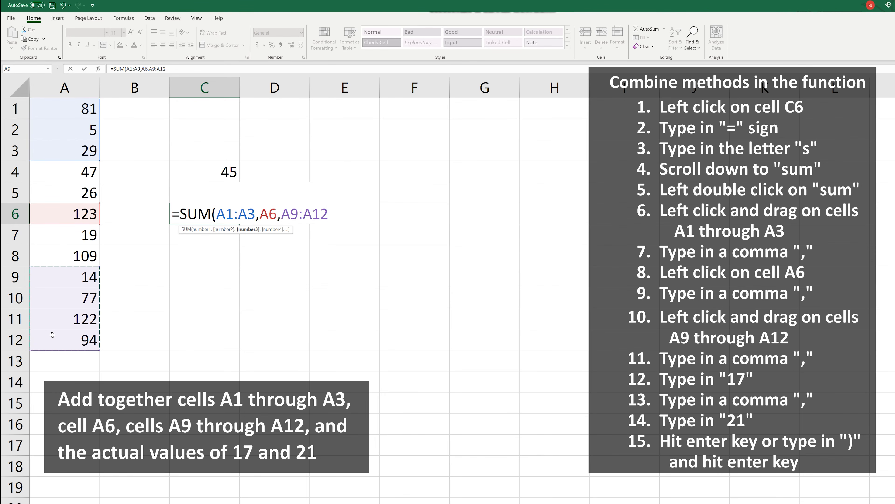
{"action": "type", "text": ","}
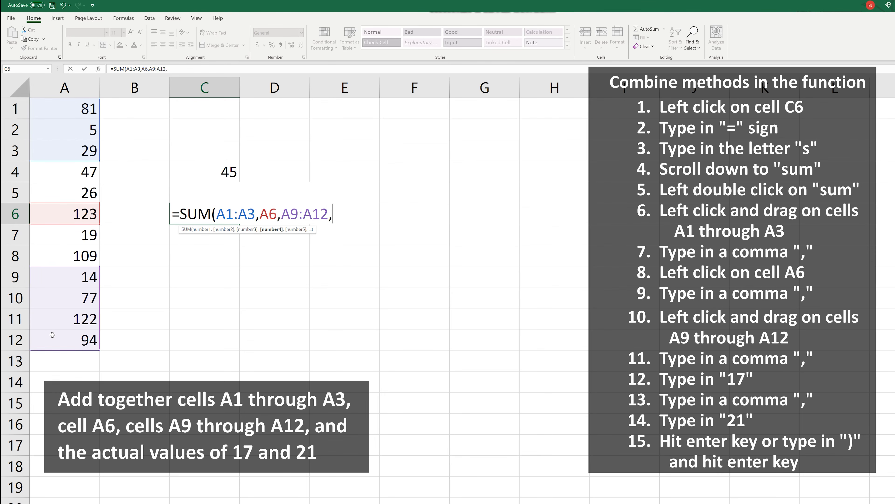
{"action": "type", "text": "17,"}
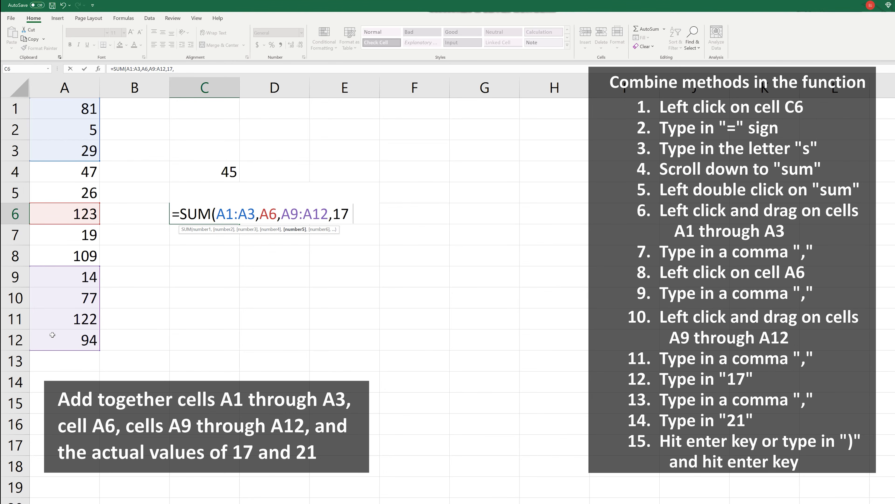
{"action": "type", "text": "21"}
{"action": "key", "text": "Return"}
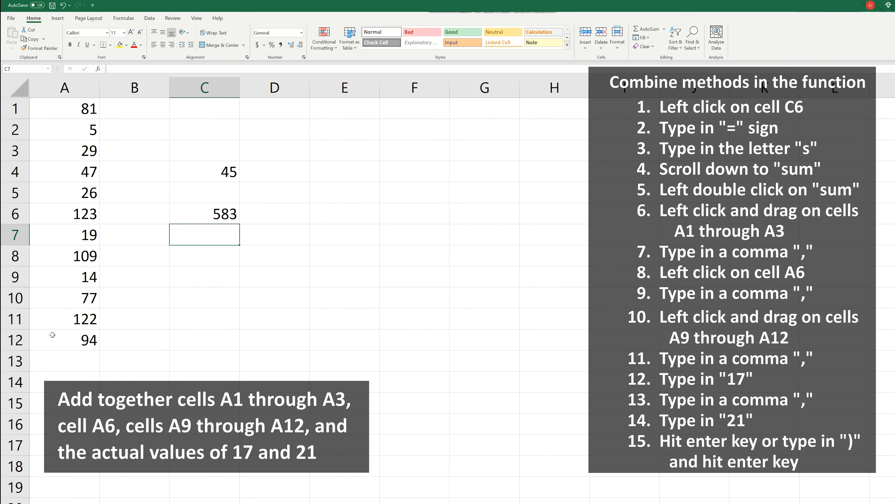